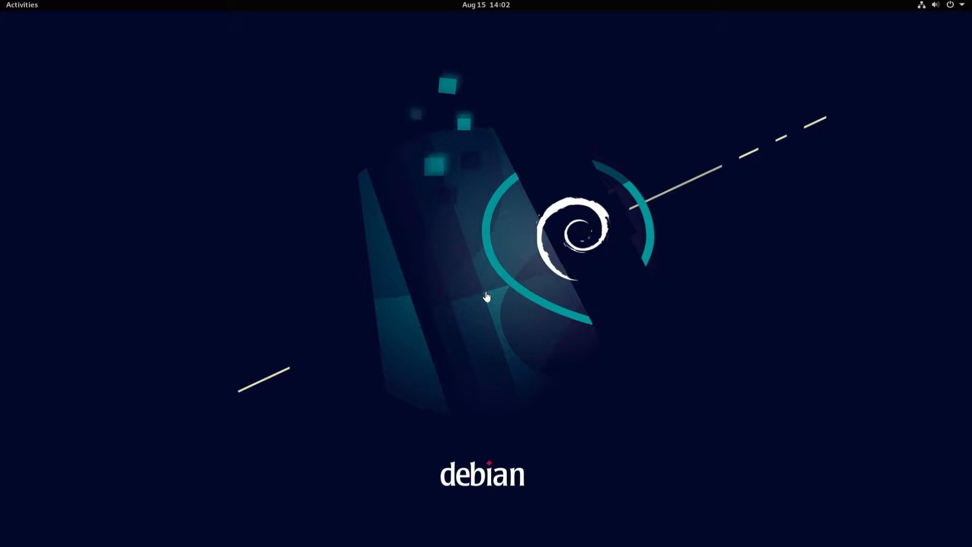
Browse the application grid in Activities and search for 'ter' to find the terminal apps.
{"action": "right_click", "coordinate": [439, 227]}
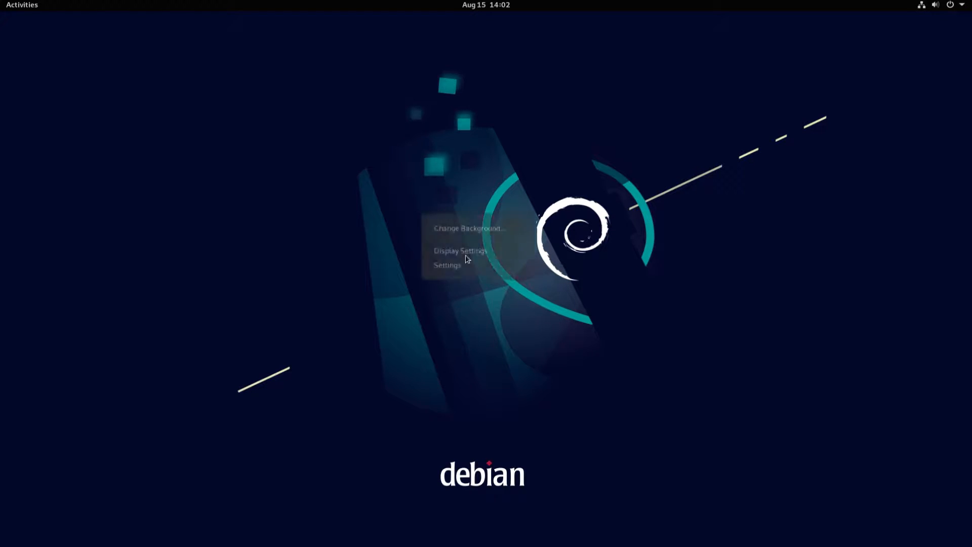
{"action": "left_click", "coordinate": [25, 13]}
{"action": "left_click", "coordinate": [25, 13]}
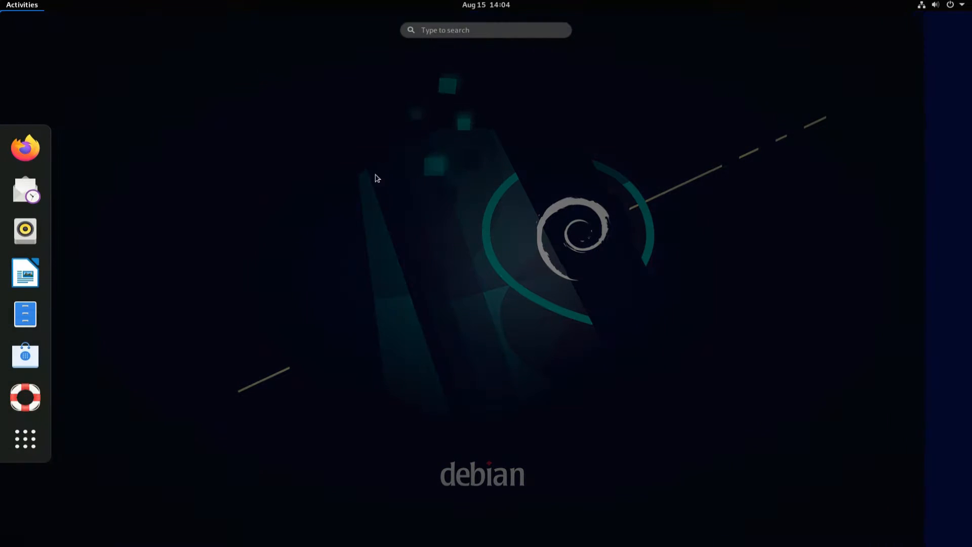
{"action": "left_click", "coordinate": [25, 440]}
{"action": "scroll", "coordinate": [582, 365], "scroll_direction": "down", "scroll_amount": 1}
{"action": "scroll", "coordinate": [582, 361], "scroll_direction": "down", "scroll_amount": 1}
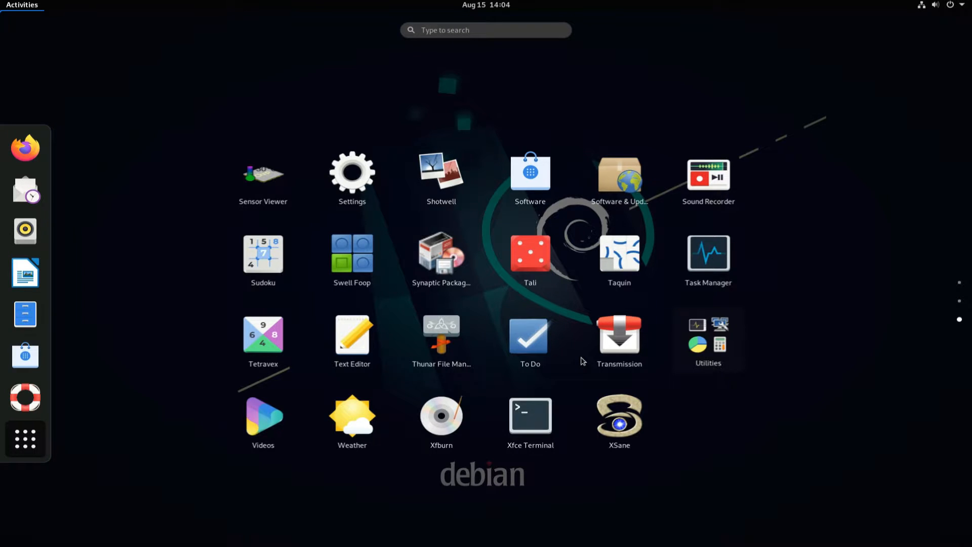
{"action": "left_click", "coordinate": [486, 30]}
{"action": "type", "text": "ter"}
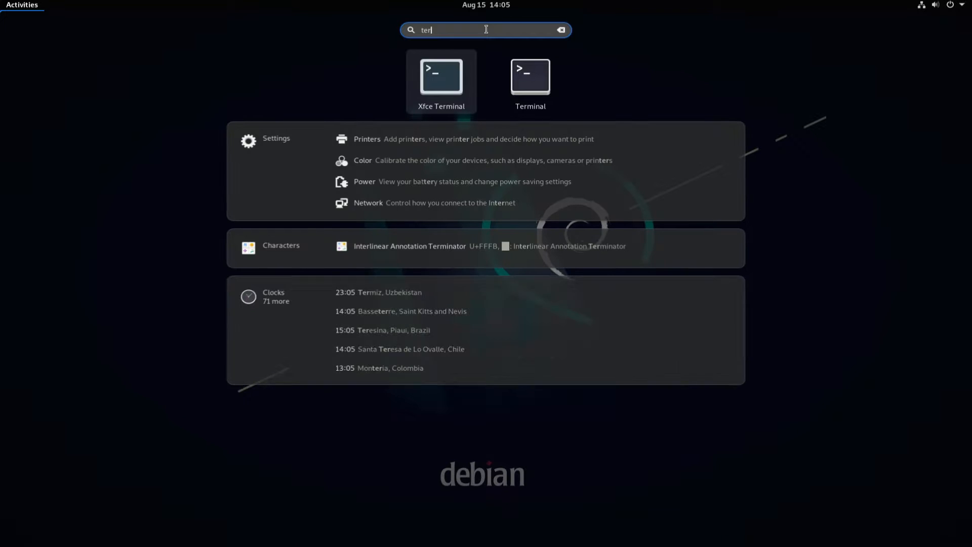
{"action": "type", "text": "su"}
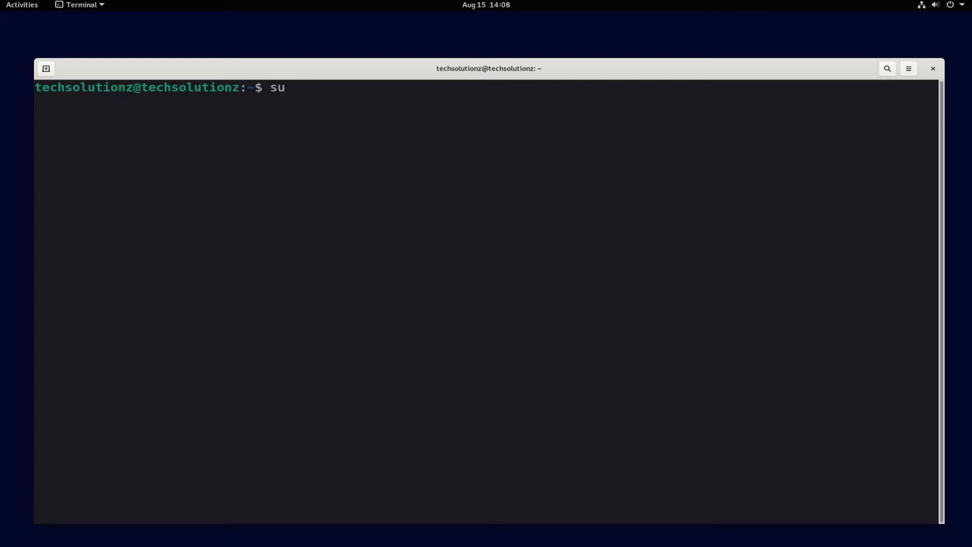
Switch to root with su and run dpkg --add-architecture i386.
{"action": "key", "text": "Return"}
{"action": "key", "text": "Return"}
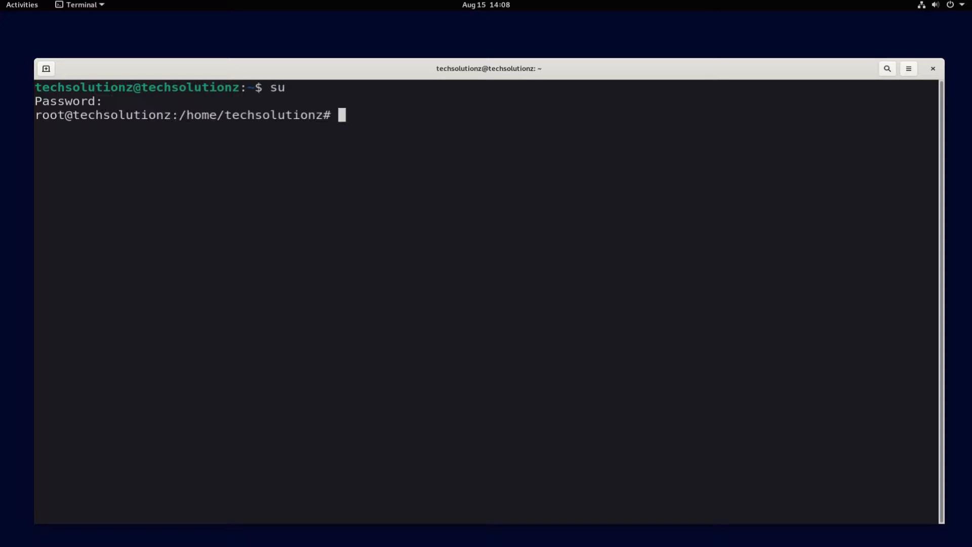
{"action": "type", "text": "sdokg"}
{"action": "key", "text": "BackSpace"}
{"action": "key", "text": "BackSpace"}
{"action": "key", "text": "BackSpace"}
{"action": "type", "text": "pkg "}
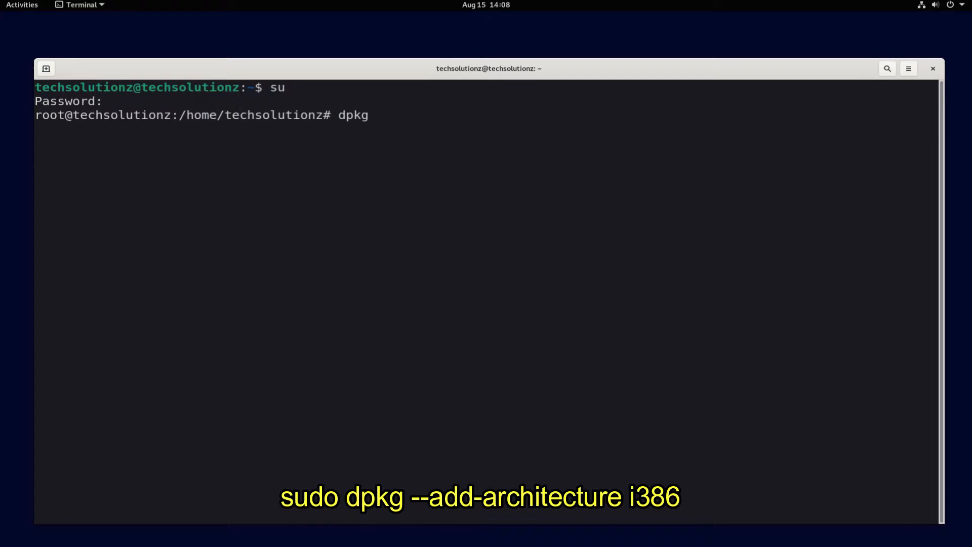
{"action": "type", "text": "--add-architecture "}
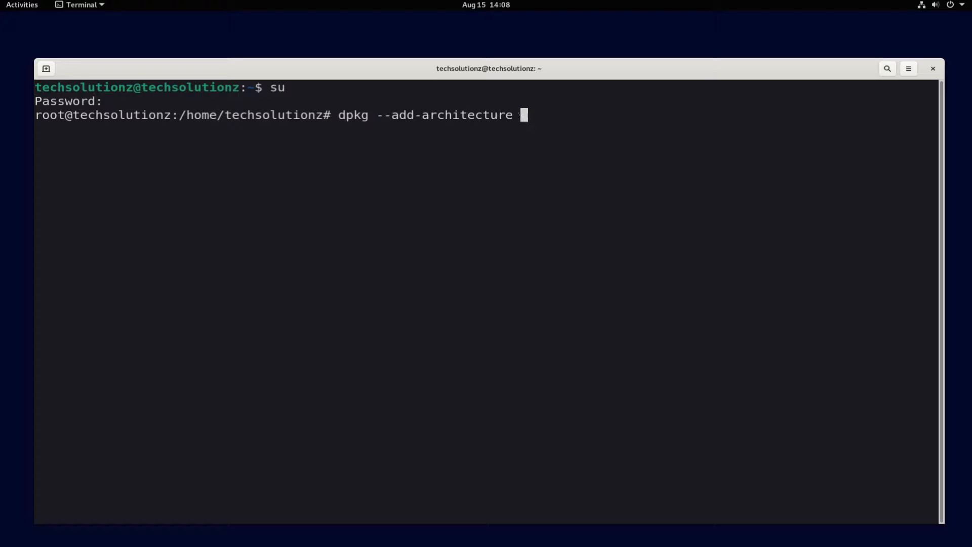
{"action": "type", "text": "i386"}
{"action": "key", "text": "Return"}
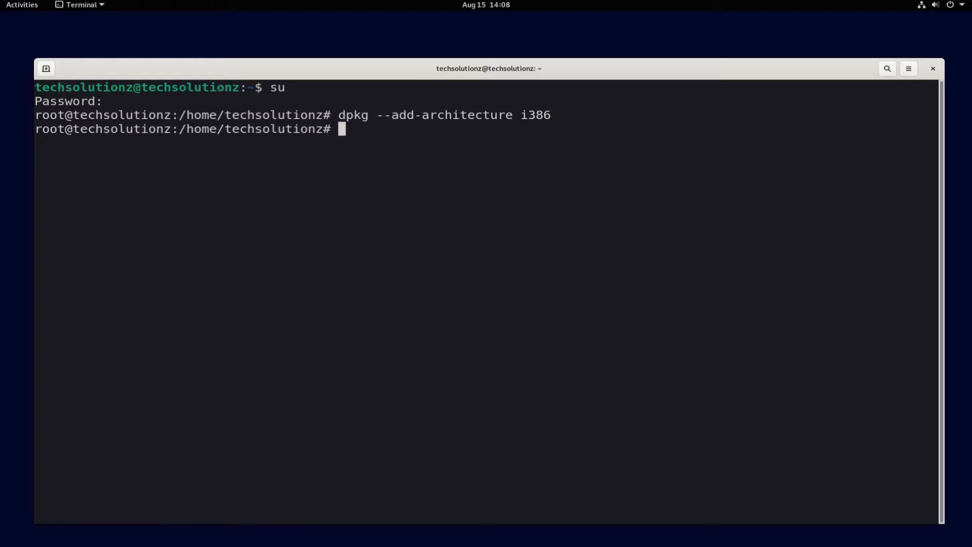
{"action": "type", "text": "wget -nc https://dl.winehq.org/wine-builds/winehq.k"}
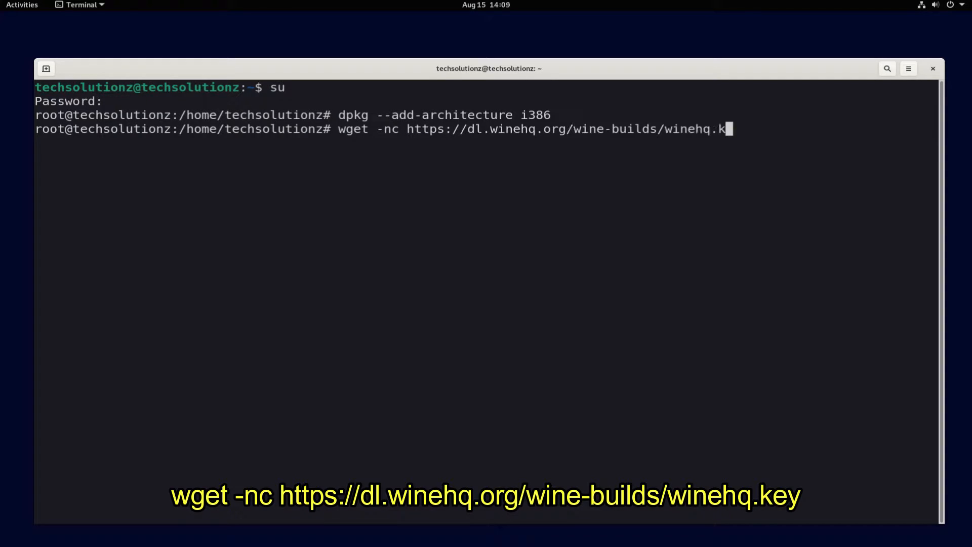
{"action": "type", "text": "ey"}
Download winehq.key with wget -nc from dl.winehq.org/wine-builds and check the saved file name.
{"action": "key", "text": "Return"}
{"action": "left_click_drag", "start_coordinate": [293, 268], "coordinate": [370, 268]}
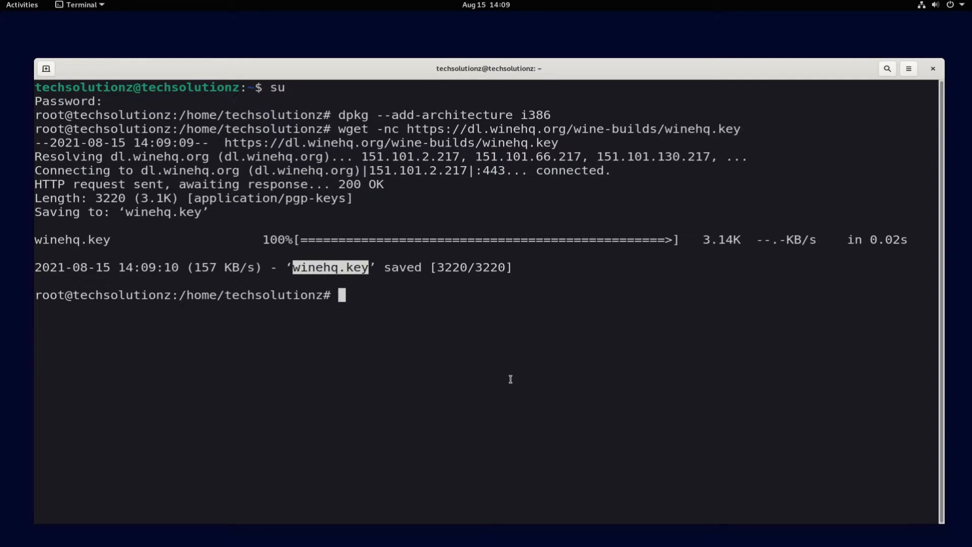
{"action": "left_click", "coordinate": [371, 293]}
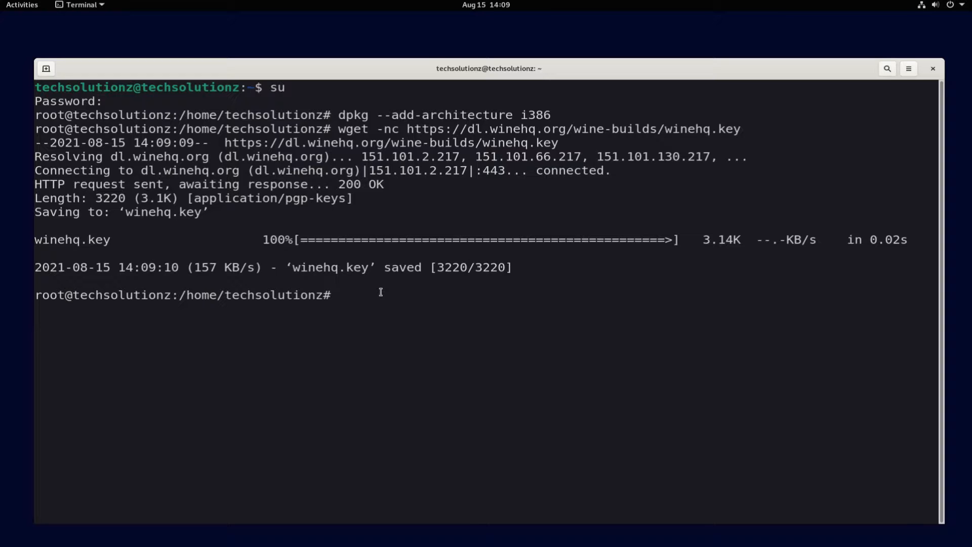
{"action": "type", "text": "apt-key"}
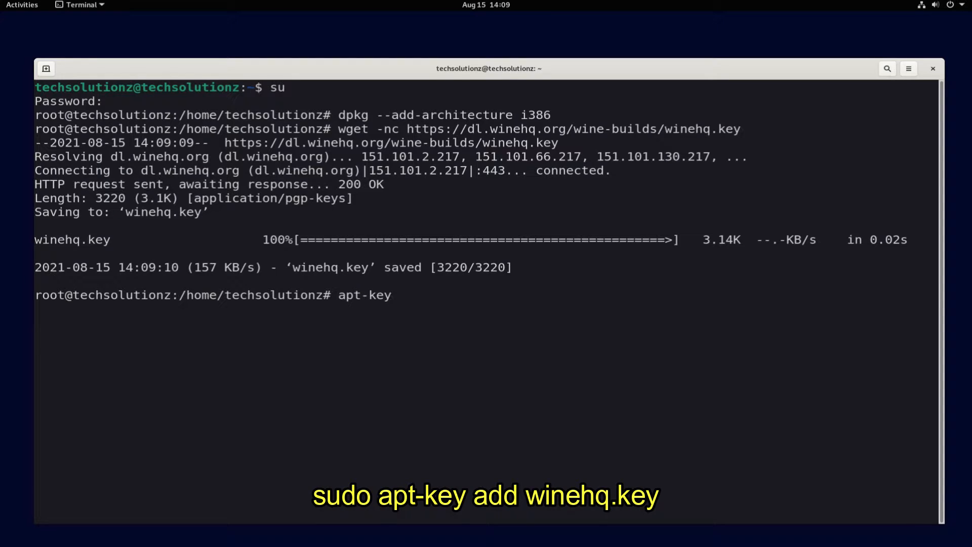
{"action": "type", "text": " add winehq"}
{"action": "type", "text": ".key"}
{"action": "type", "text": "apt install software-properties-common"}
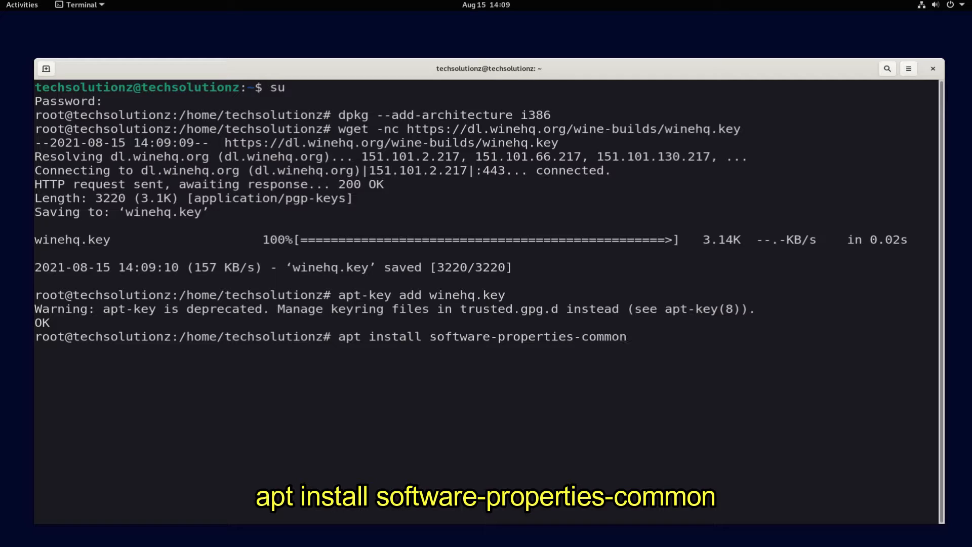
Add winehq.key with apt-key, install software-properties-common and run apt update.
{"action": "key", "text": "Return"}
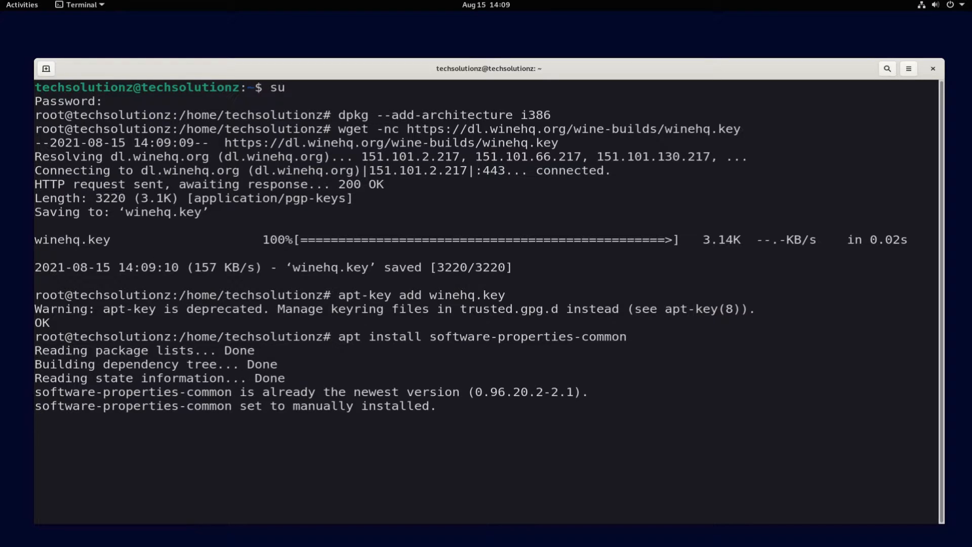
{"action": "type", "text": "apt update"}
{"action": "key", "text": "Return"}
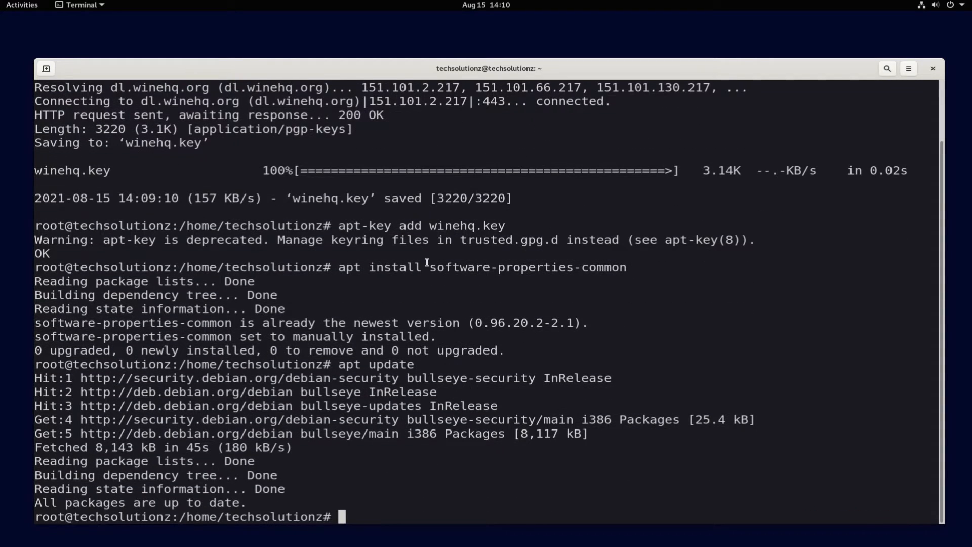
{"action": "type", "text": "clear"}
Clear the terminal and launch Text Editor from the Activities search.
{"action": "key", "text": "Return"}
{"action": "key", "text": "super"}
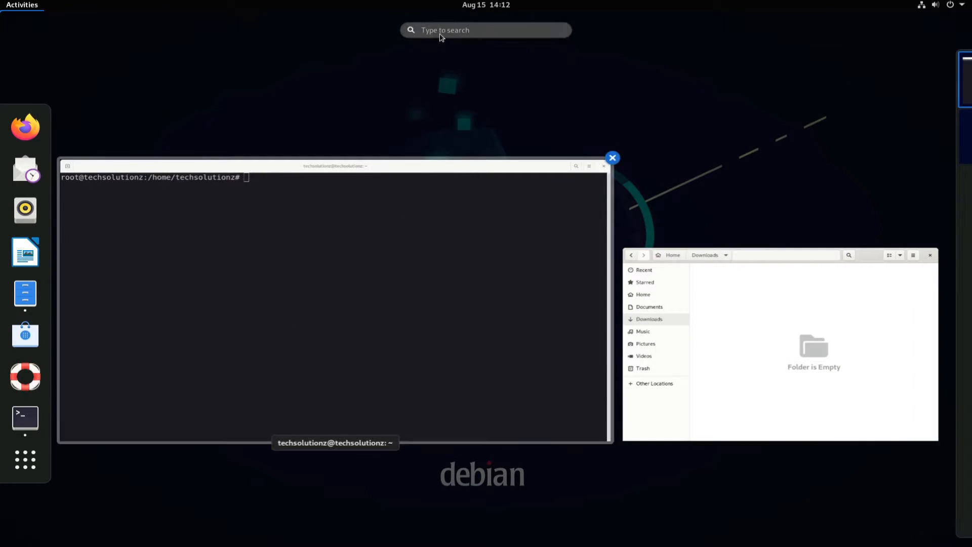
{"action": "left_click", "coordinate": [441, 30]}
{"action": "type", "text": "file"}
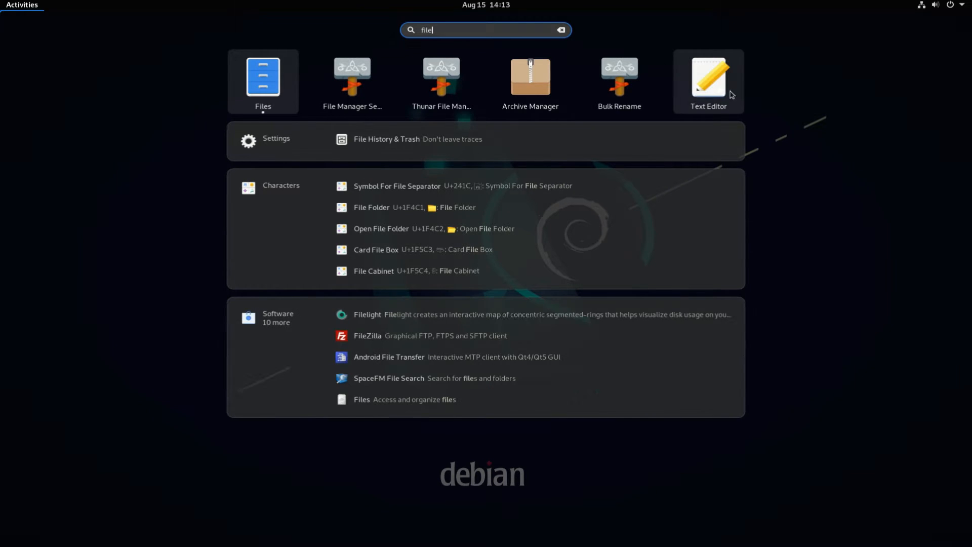
{"action": "left_click", "coordinate": [730, 91]}
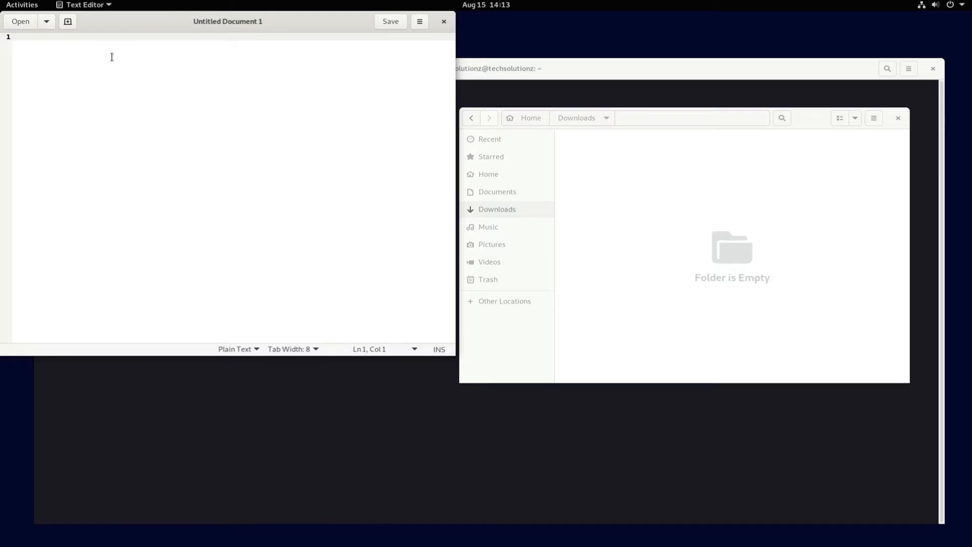
{"action": "type", "text": "deb https://dl."}
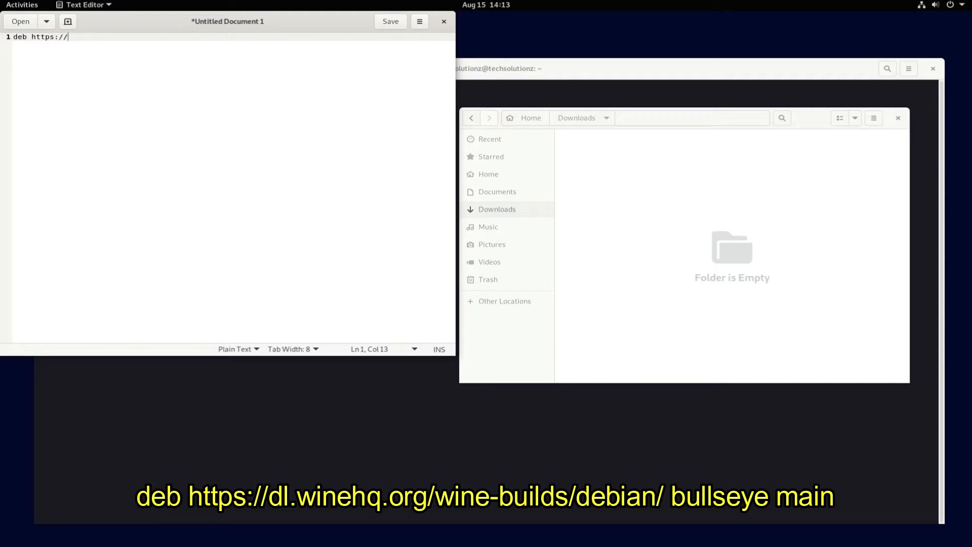
{"action": "type", "text": "wine"}
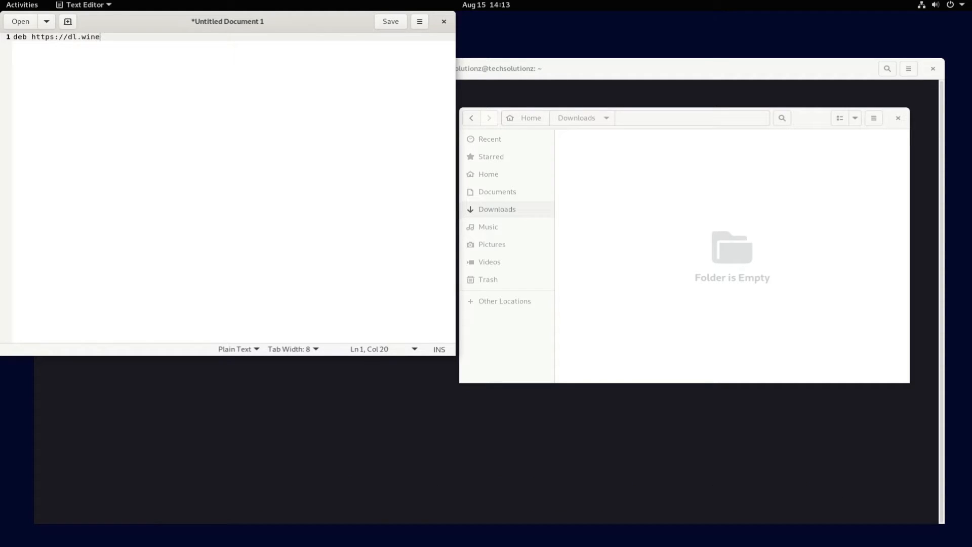
{"action": "type", "text": "hq.org/wine-buil"}
{"action": "type", "text": "ds/debian/ bullseye main"}
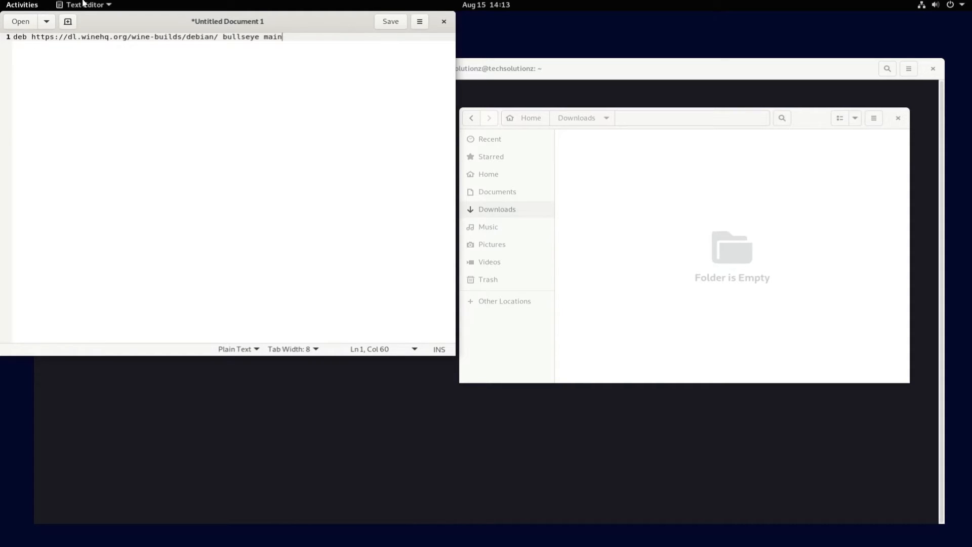
{"action": "left_click", "coordinate": [107, 7]}
{"action": "left_click", "coordinate": [343, 14]}
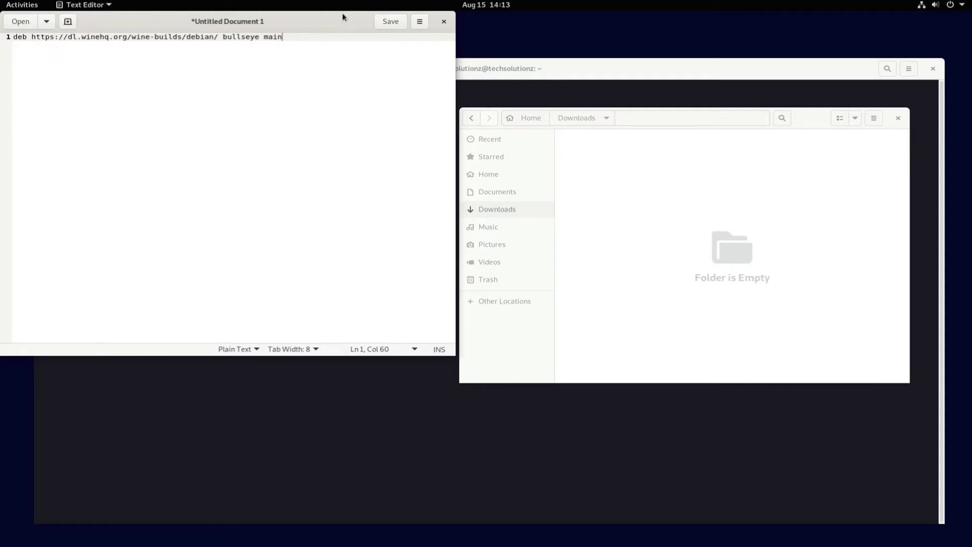
Save the document as wine.list in the Documents folder and close Text Editor.
{"action": "left_click", "coordinate": [396, 20]}
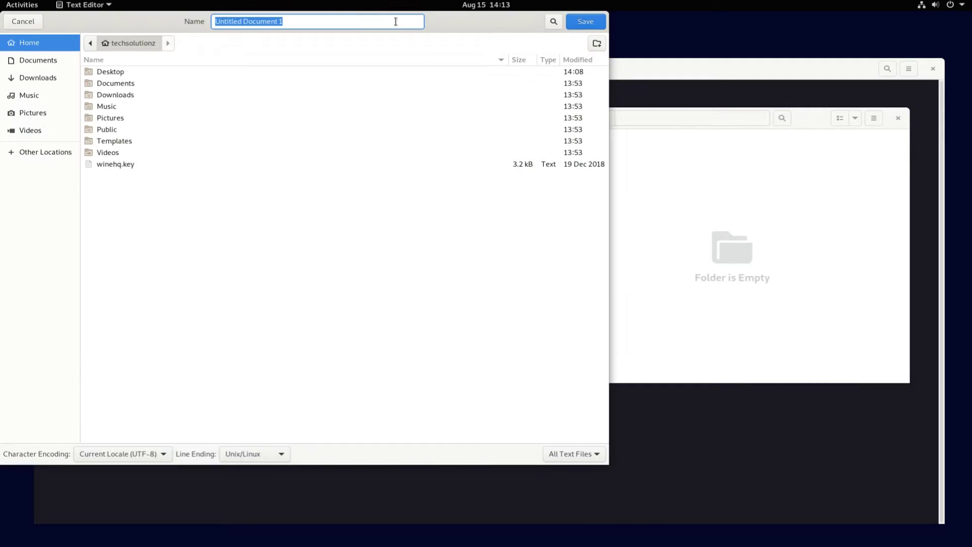
{"action": "double_click", "coordinate": [127, 84]}
{"action": "type", "text": "W"}
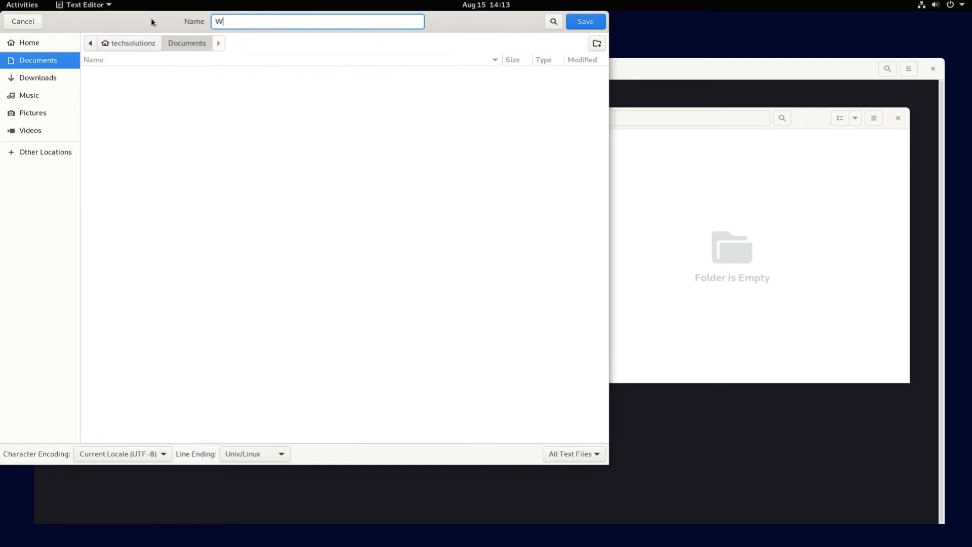
{"action": "type", "text": "ine.list"}
{"action": "type", "text": "w"}
{"action": "left_click", "coordinate": [579, 24]}
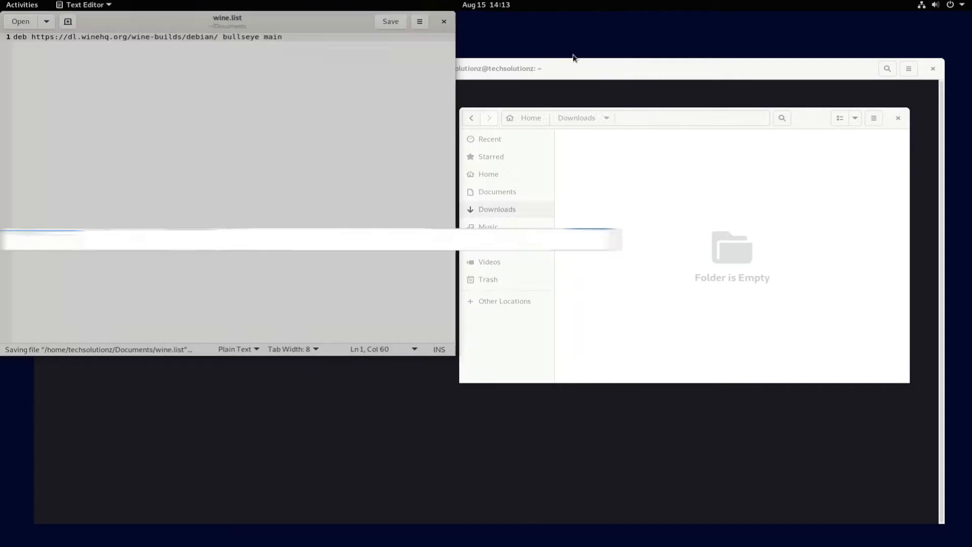
{"action": "left_click", "coordinate": [445, 22]}
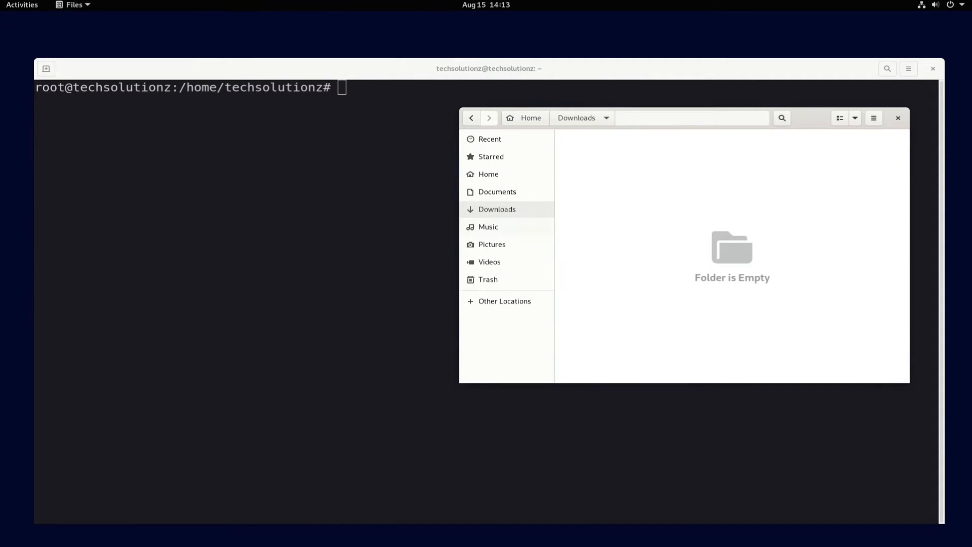
Show the Documents folder in Files and bring up its context actions.
{"action": "left_click", "coordinate": [506, 198]}
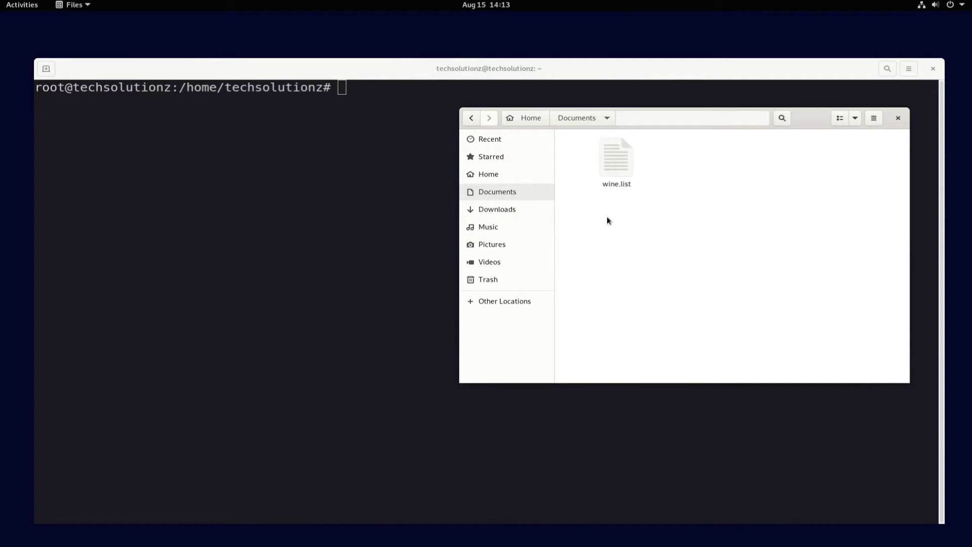
{"action": "right_click", "coordinate": [673, 217]}
Open a terminal in Documents, centre it and switch to root with su.
{"action": "left_click", "coordinate": [715, 276]}
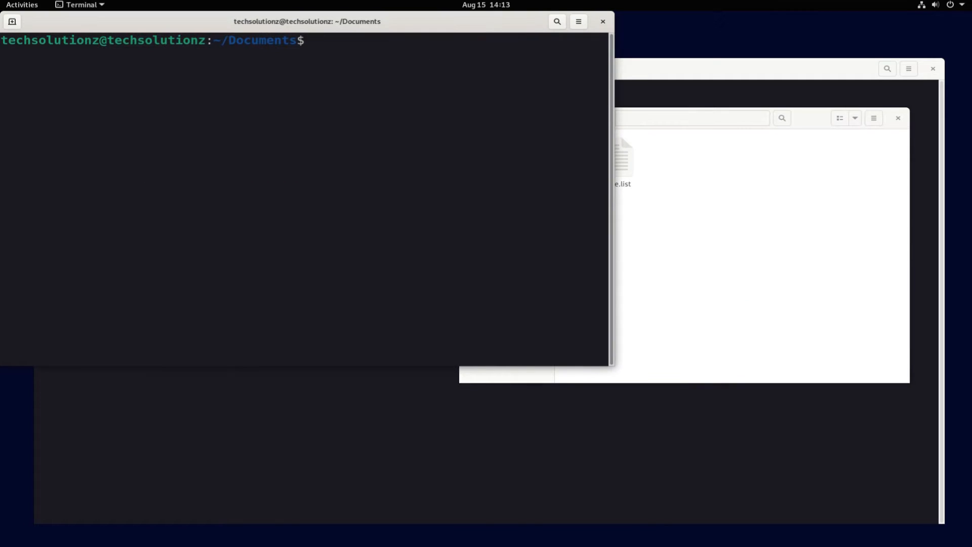
{"action": "mouse_move", "coordinate": [393, 38]}
{"action": "left_mouse_down"}
{"action": "mouse_move", "coordinate": [576, 226]}
{"action": "mouse_move", "coordinate": [561, 246]}
{"action": "left_mouse_up"}
{"action": "type", "text": "su"}
{"action": "key", "text": "Return"}
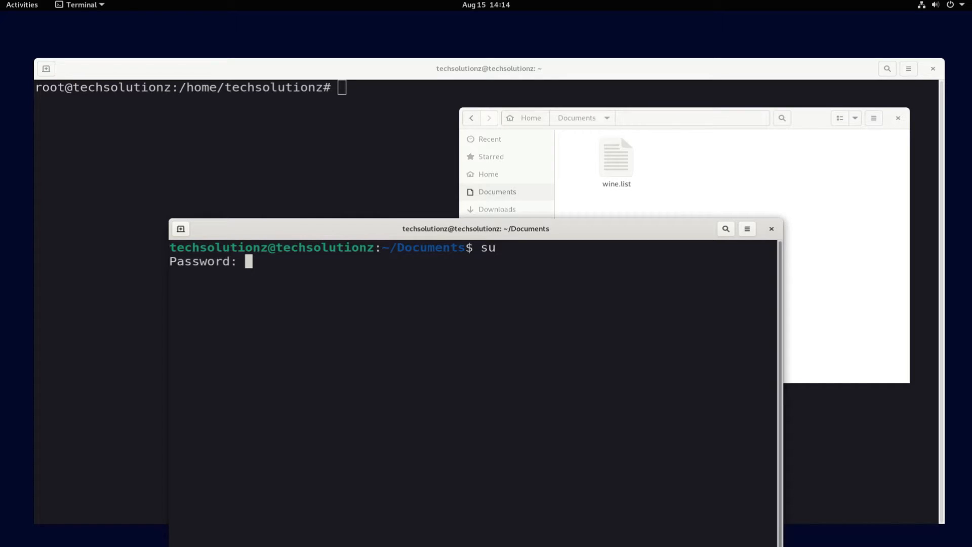
{"action": "key", "text": "Return"}
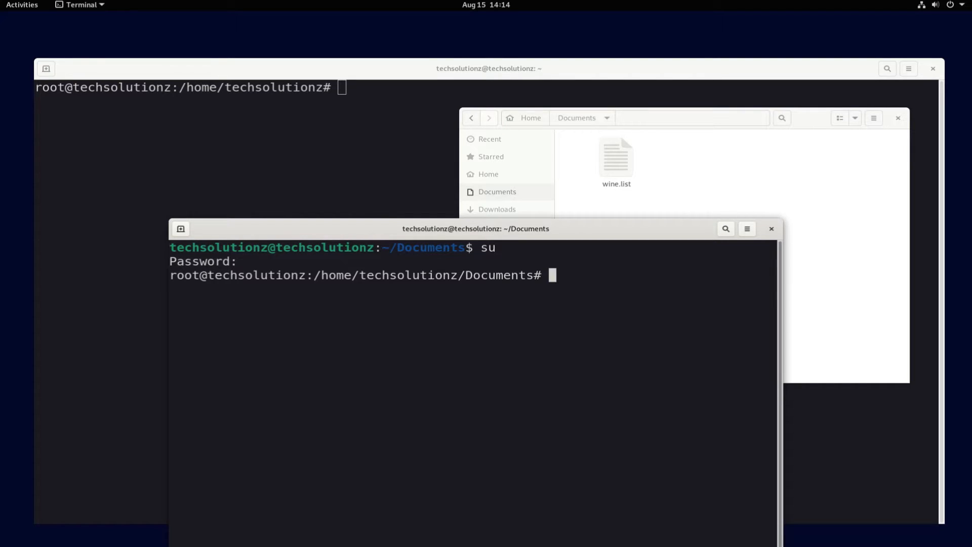
{"action": "type", "text": "cp wine.lost"}
Copy wine.list into /etc/apt/sources.list.d/ as root.
{"action": "key", "text": "BackSpace"}
{"action": "key", "text": "BackSpace"}
{"action": "key", "text": "BackSpace"}
{"action": "type", "text": "ist /etc/apt/source"}
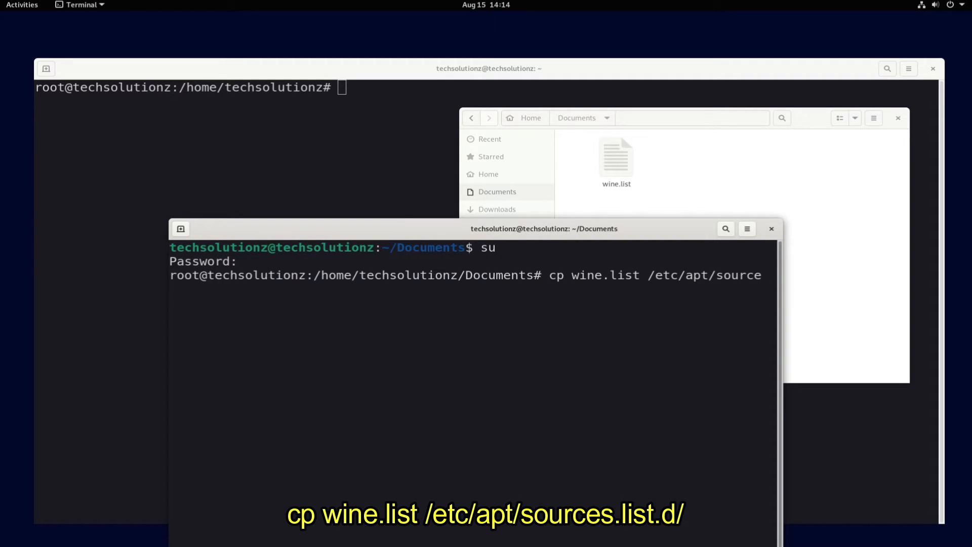
{"action": "type", "text": "s.list.d/"}
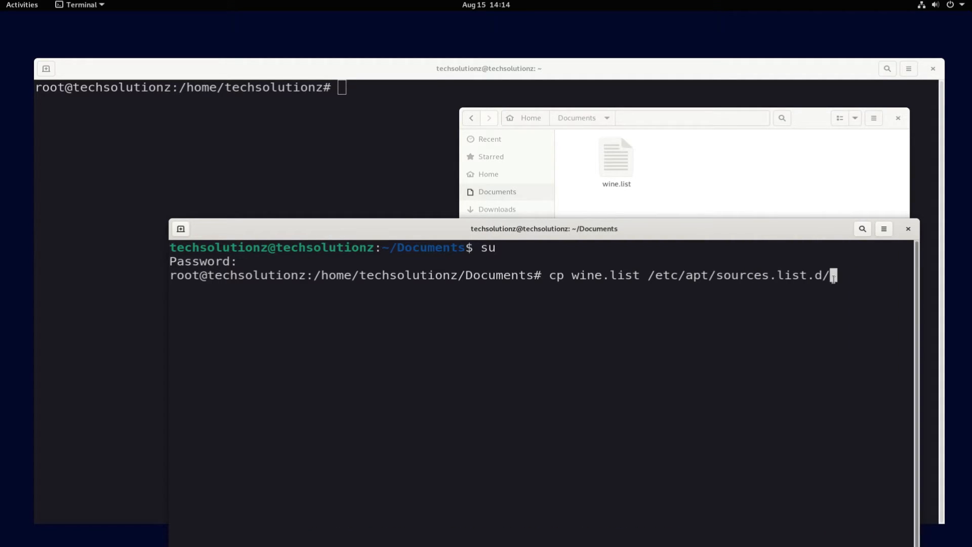
{"action": "key", "text": "Return"}
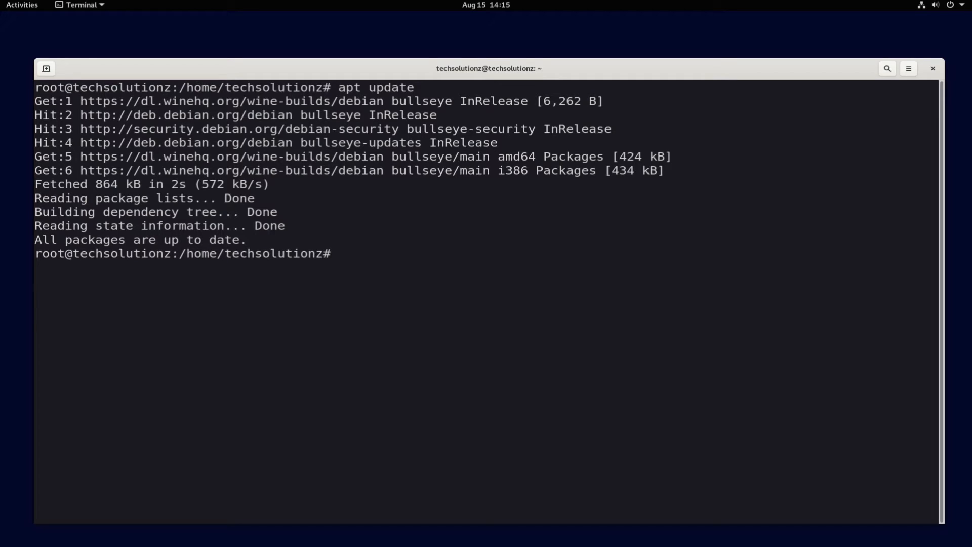
{"action": "type", "text": "clear"}
Refresh package lists with apt update, picking up the WineHQ bullseye repo, and clear the screen.
{"action": "key", "text": "Return"}
{"action": "type", "text": "apt install"}
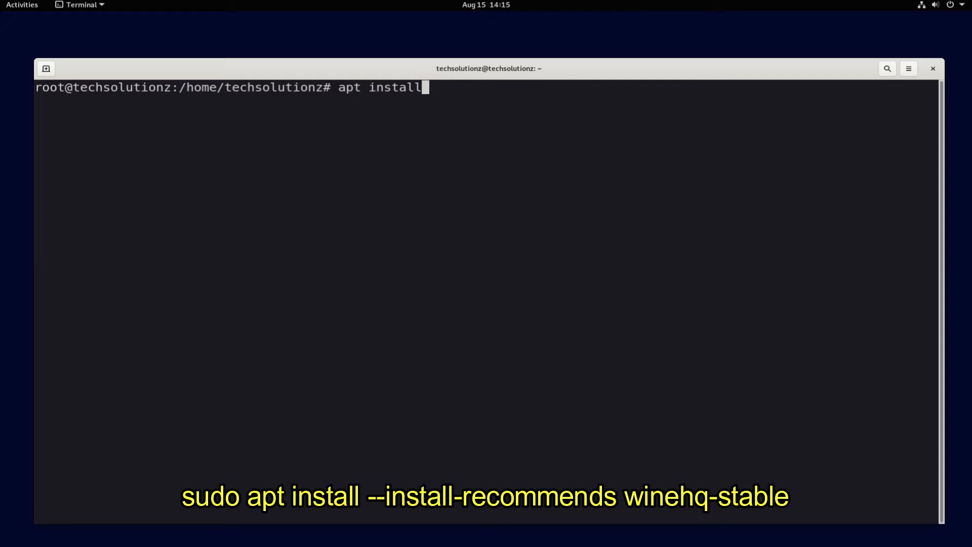
{"action": "type", "text": " --install-recommends"}
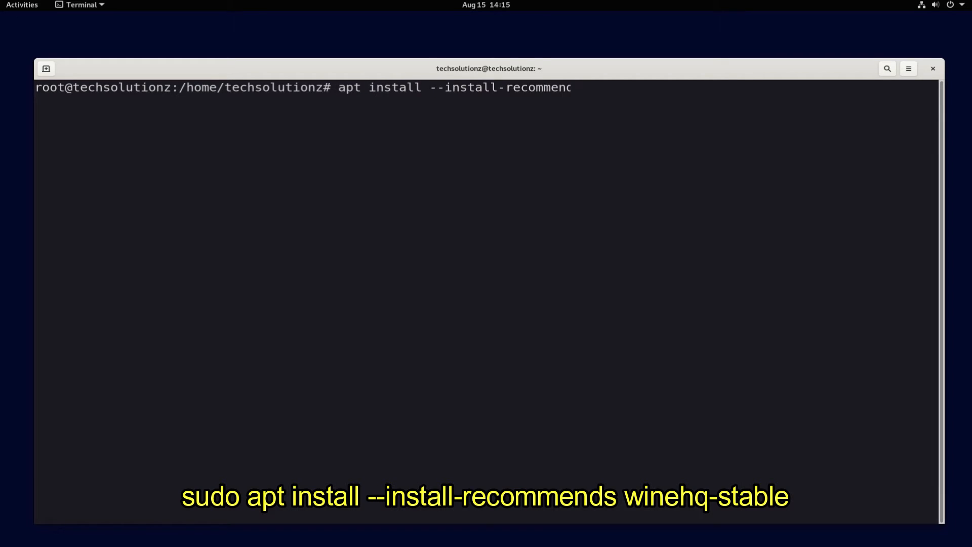
{"action": "type", "text": " winehq-stable"}
Compose apt install --install-recommends winehq-stable, trying devel and staging variants before keeping stable.
{"action": "key", "text": "BackSpace"}
{"action": "key", "text": "BackSpace"}
{"action": "key", "text": "BackSpace"}
{"action": "key", "text": "BackSpace"}
{"action": "key", "text": "BackSpace"}
{"action": "type", "text": "devel"}
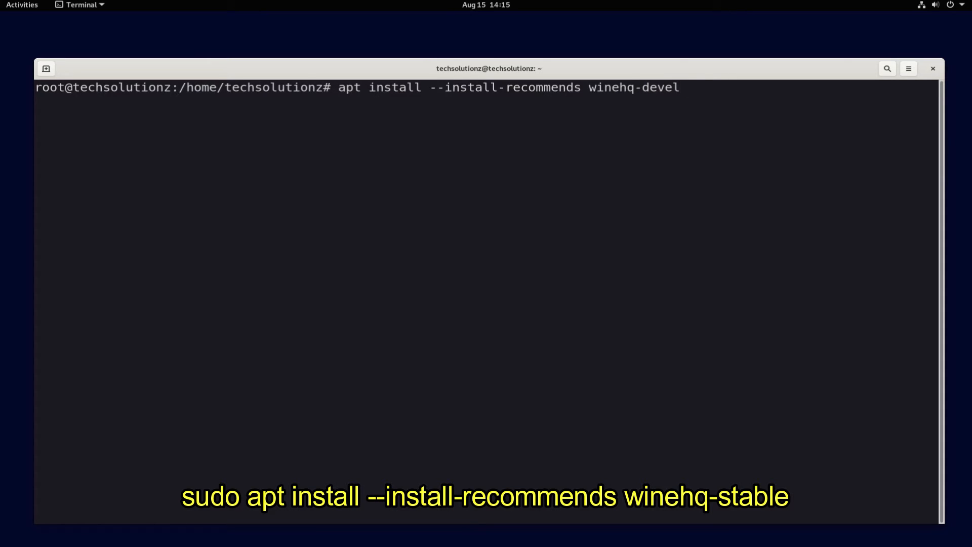
{"action": "key", "text": "BackSpace"}
{"action": "key", "text": "BackSpace"}
{"action": "key", "text": "BackSpace"}
{"action": "key", "text": "BackSpace"}
{"action": "key", "text": "BackSpace"}
{"action": "type", "text": "staging"}
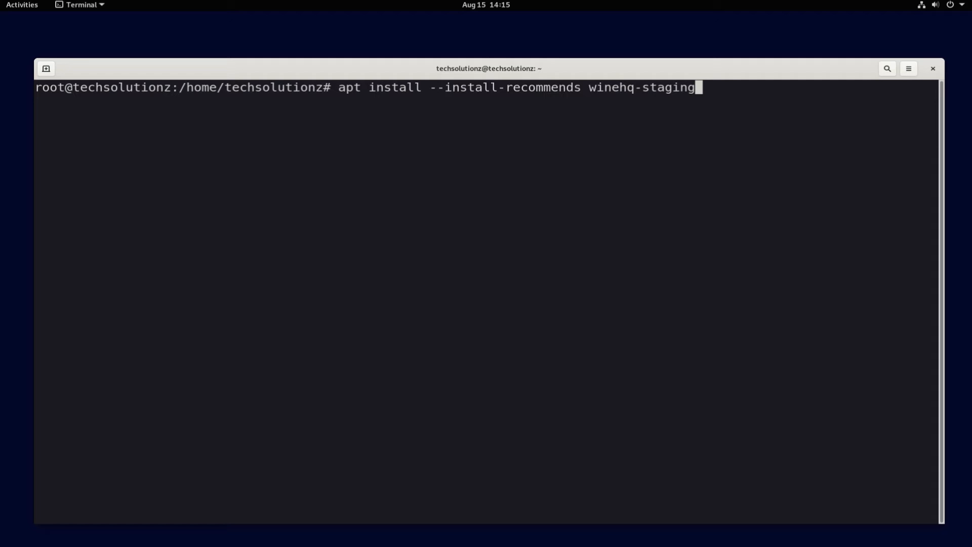
{"action": "key", "text": "Up"}
Run the winehq-stable install and confirm with Y to install all 247 packages.
{"action": "key", "text": "Return"}
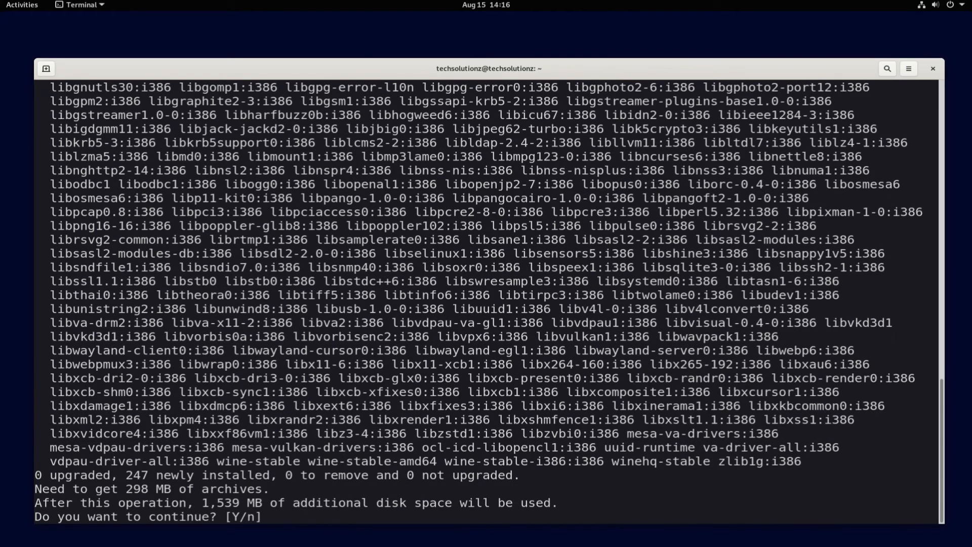
{"action": "type", "text": "Y"}
{"action": "key", "text": "Return"}
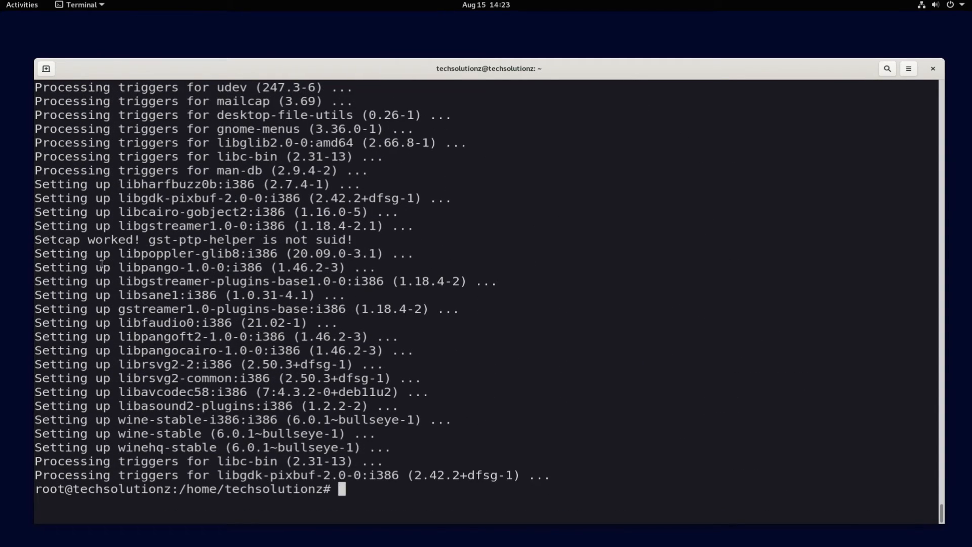
{"action": "type", "text": "clear"}
Clear the screen, verify wine --version reports wine-6.0.1, then exit the root shell.
{"action": "key", "text": "Return"}
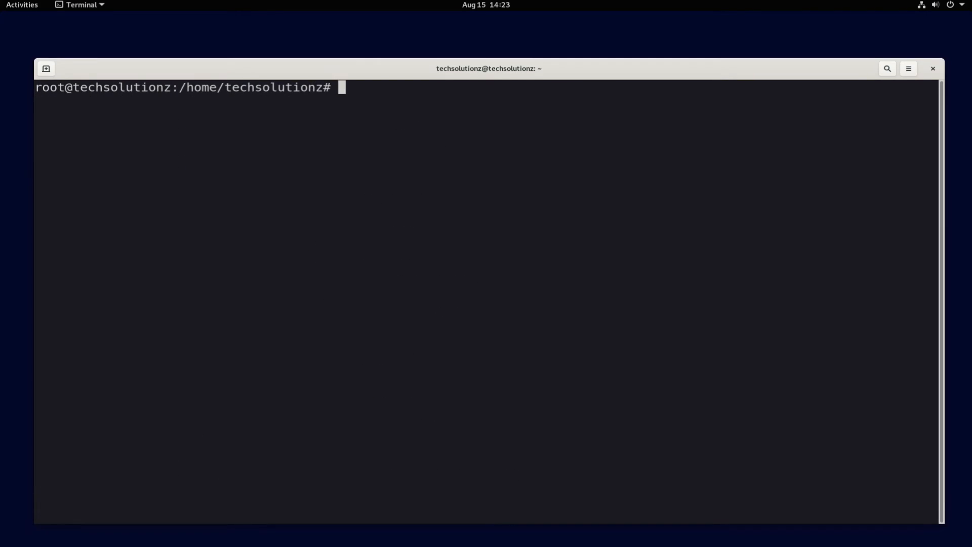
{"action": "type", "text": "wine "}
{"action": "type", "text": "--version"}
{"action": "key", "text": "Return"}
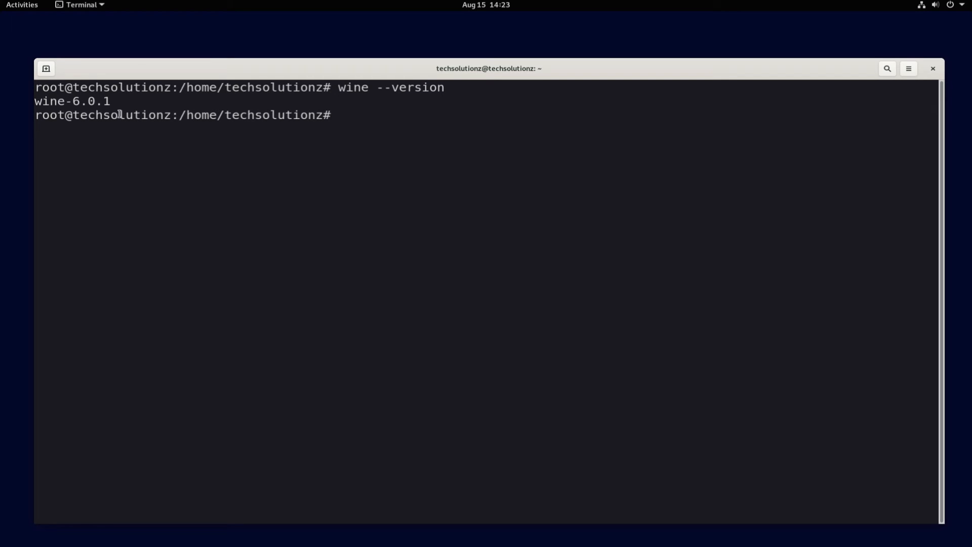
{"action": "left_click_drag", "start_coordinate": [111, 101], "coordinate": [34, 103]}
{"action": "left_click", "coordinate": [460, 153]}
{"action": "type", "text": "exit"}
{"action": "key", "text": "Return"}
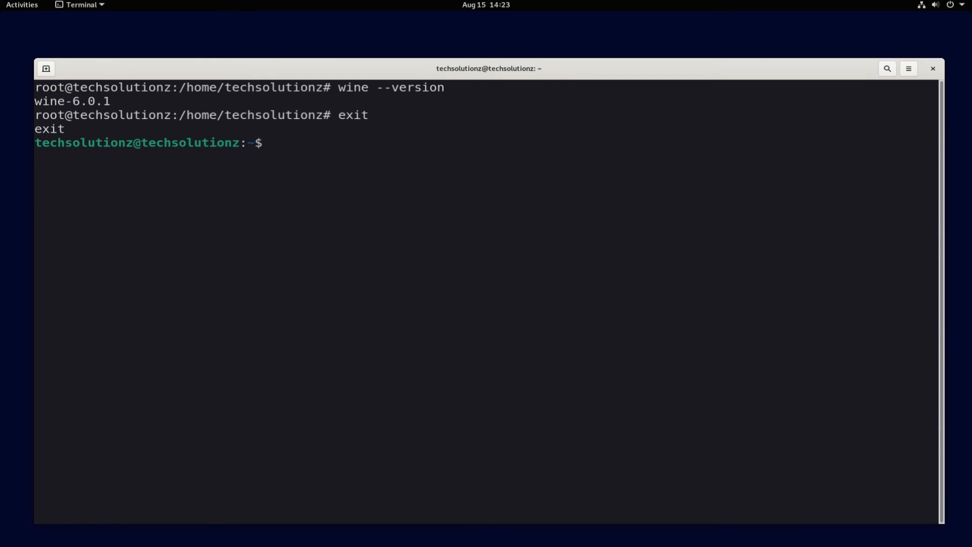
{"action": "type", "text": "winecfg"}
Run winecfg as the normal user to create ~/.wine and show the configuration window.
{"action": "key", "text": "Return"}
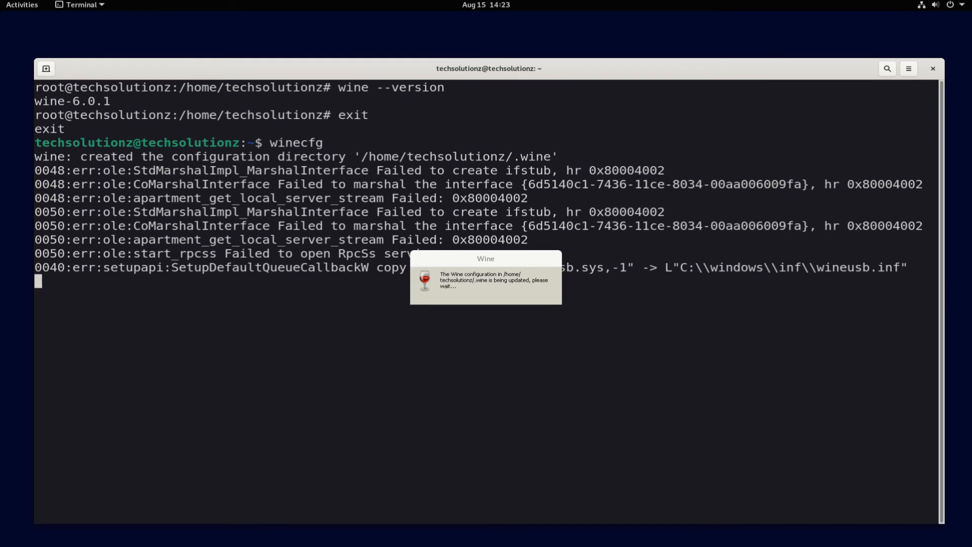